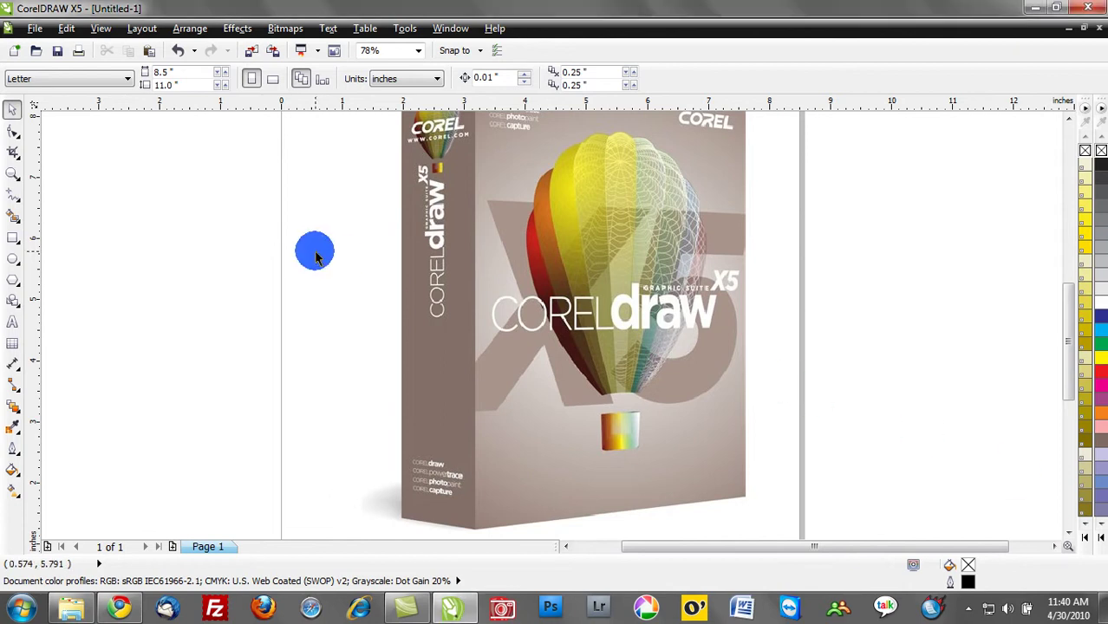
Move the product-box bitmap right and down on the page, then deselect it.
left_click_drag(509, 315, 573, 338)
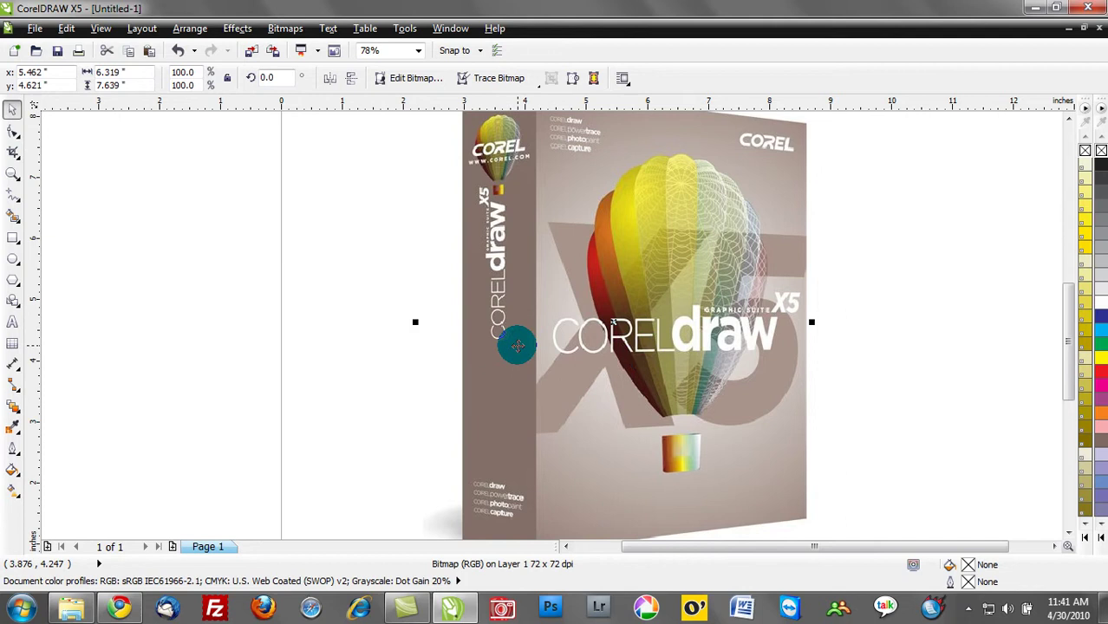
left_click(353, 341)
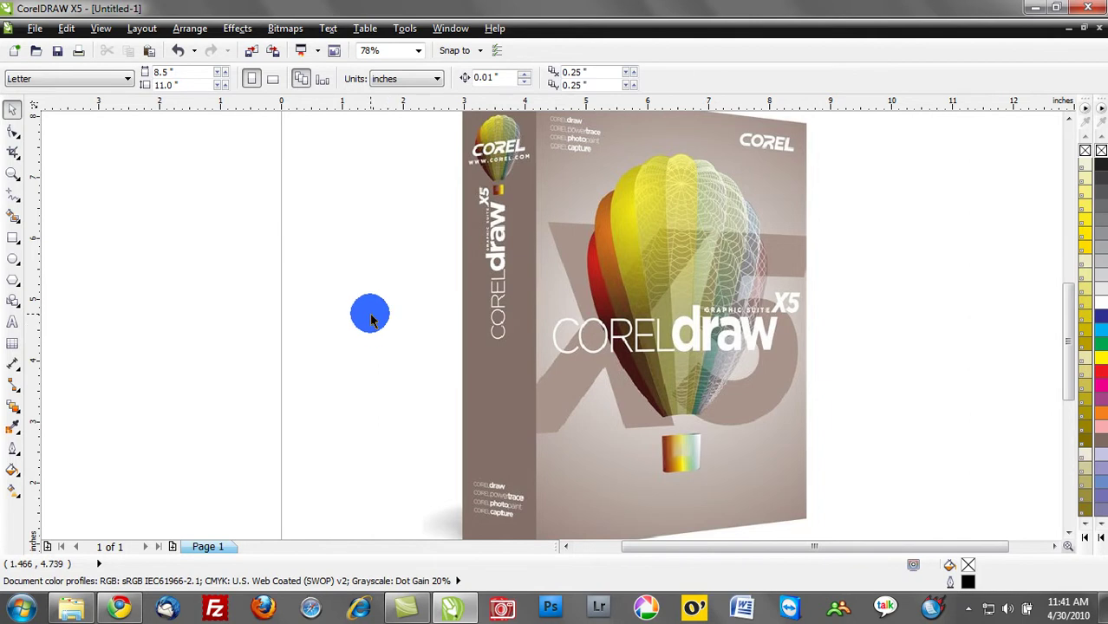
Draw a small square beside the box and duplicate it into a diagonal chain of five.
left_click(12, 238)
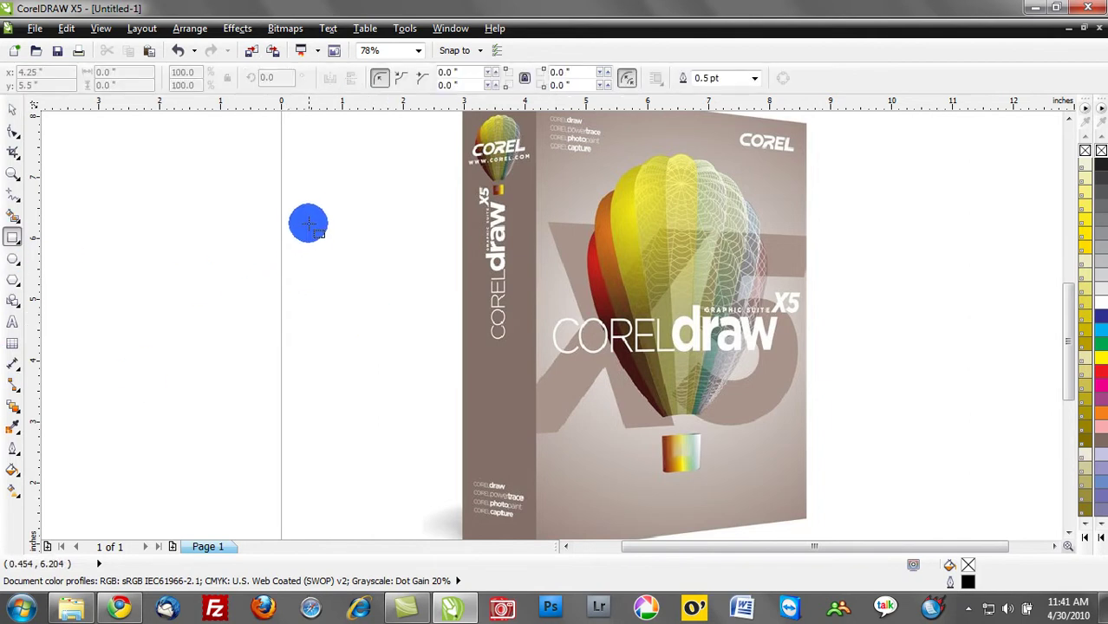
left_click_drag(307, 186, 337, 213)
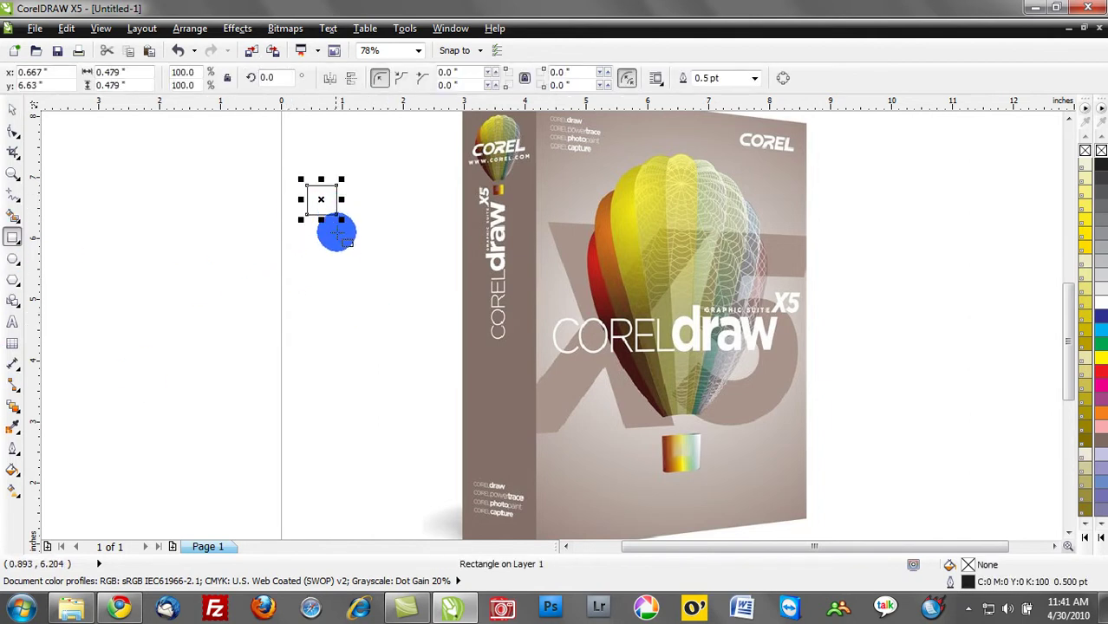
key("space")
key("ctrl+d")
key("ctrl+d")
key("ctrl+d")
key("ctrl+d")
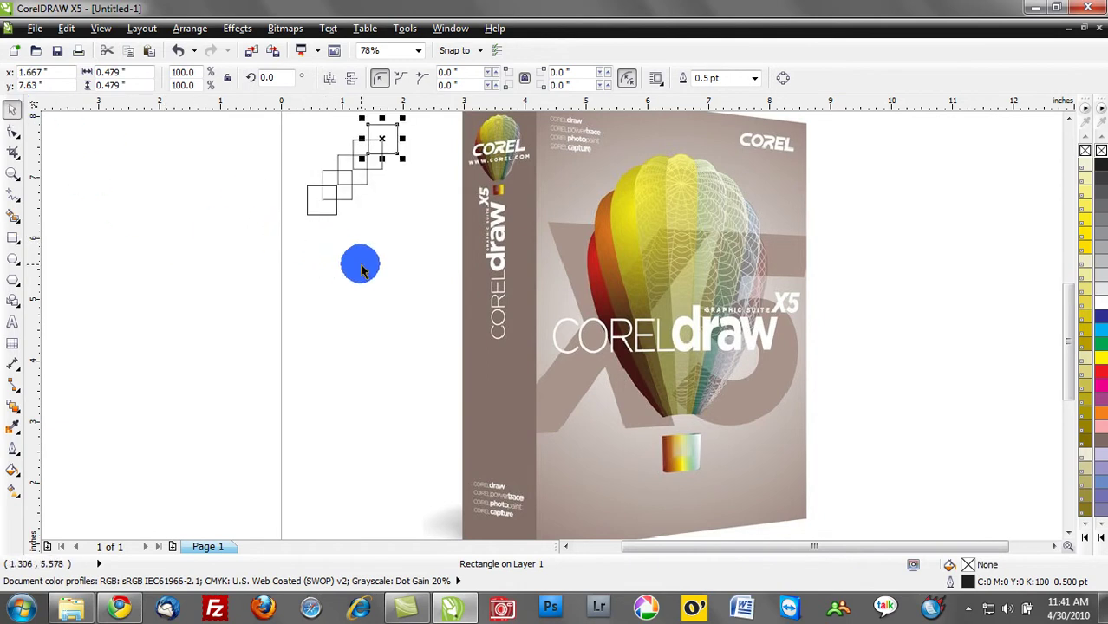
left_click(366, 265)
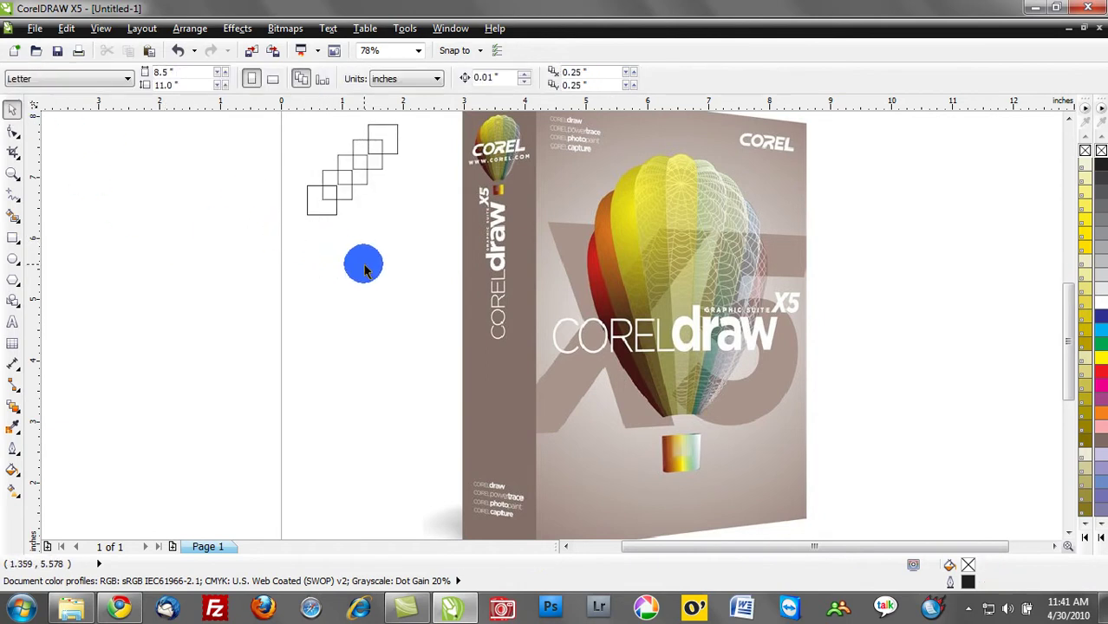
Sample the balloon's red #C4231B with the Color Eyedropper and fill the lowest square.
left_click(12, 426)
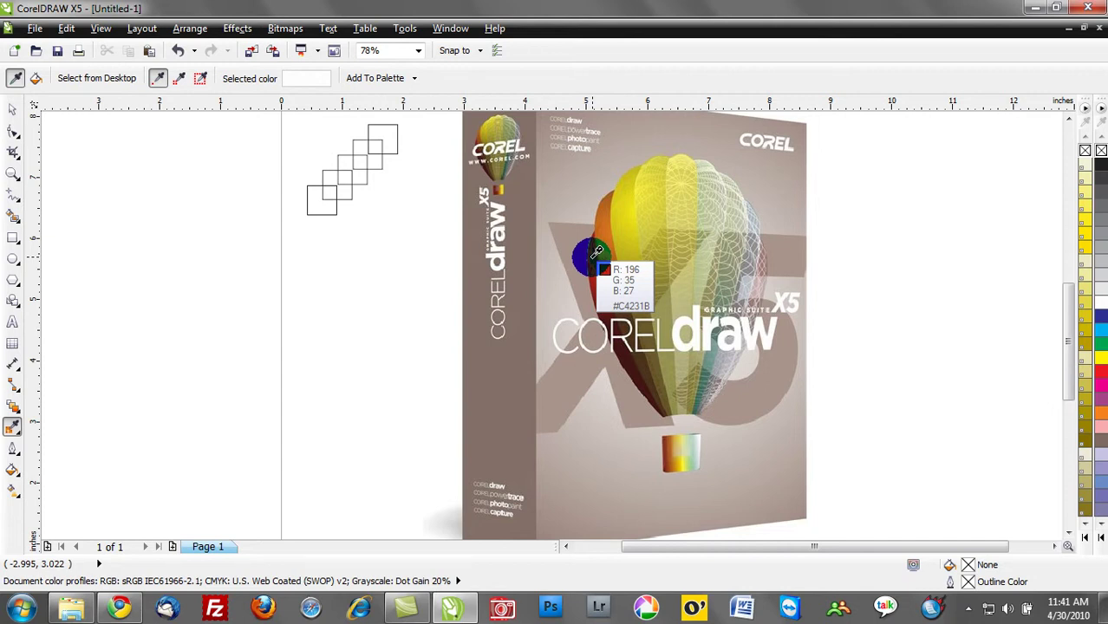
scroll(597, 252, "up", 5)
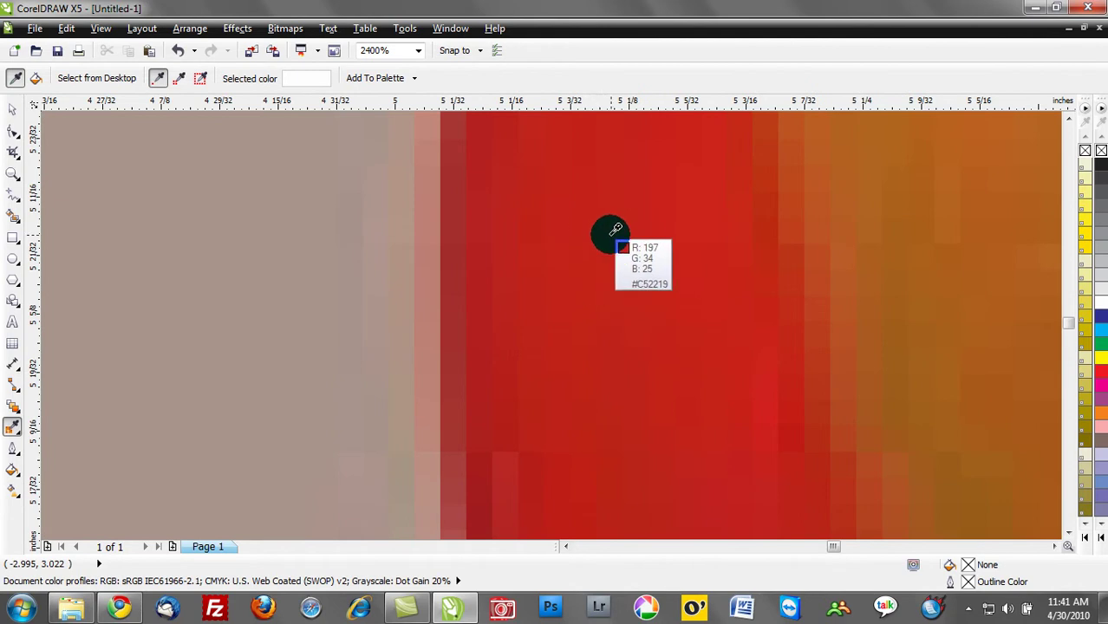
scroll(607, 242, "down", 1)
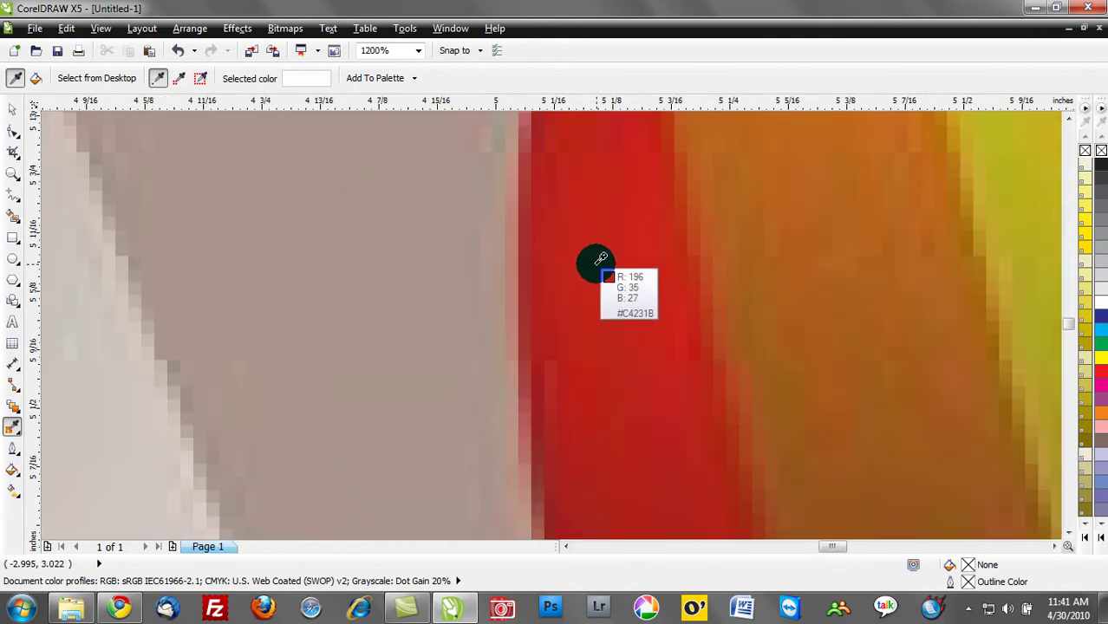
left_click(597, 263)
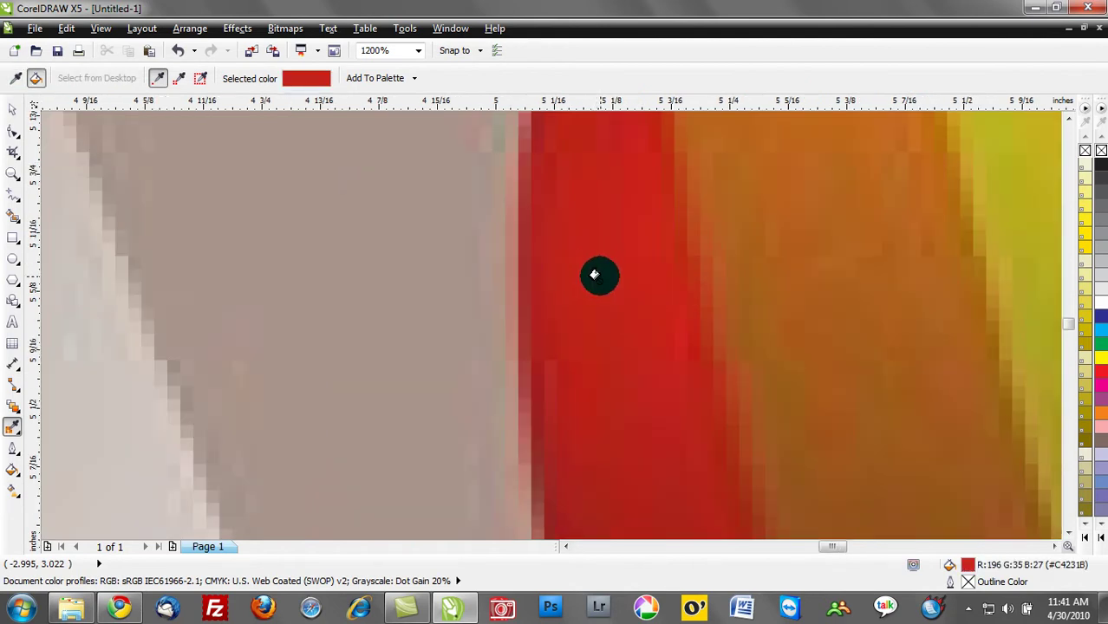
scroll(595, 267, "down", 3)
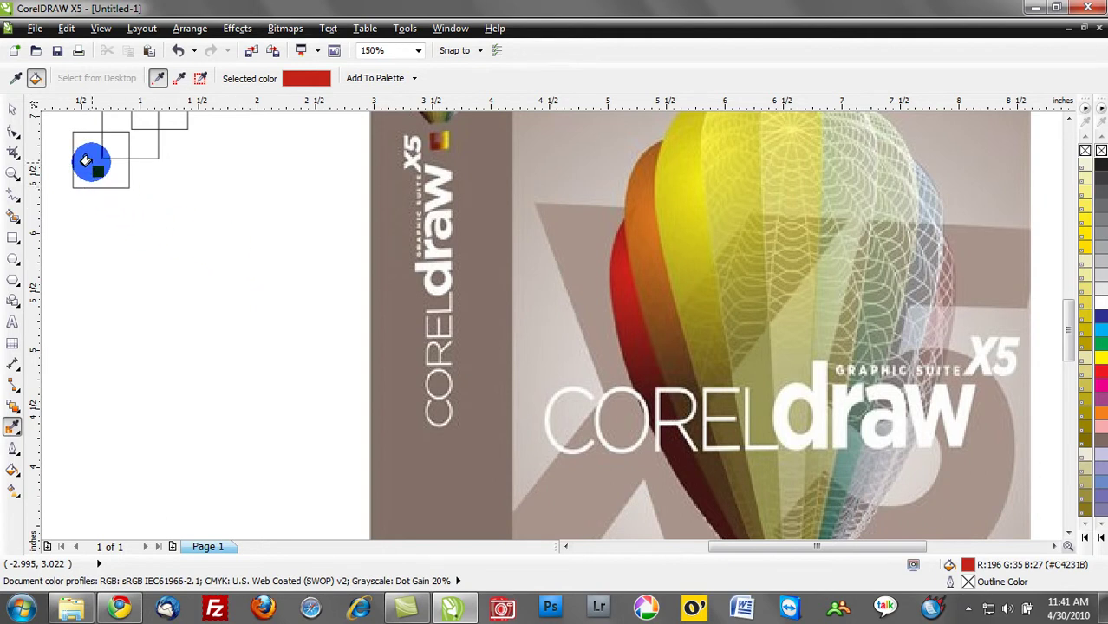
left_click(86, 161)
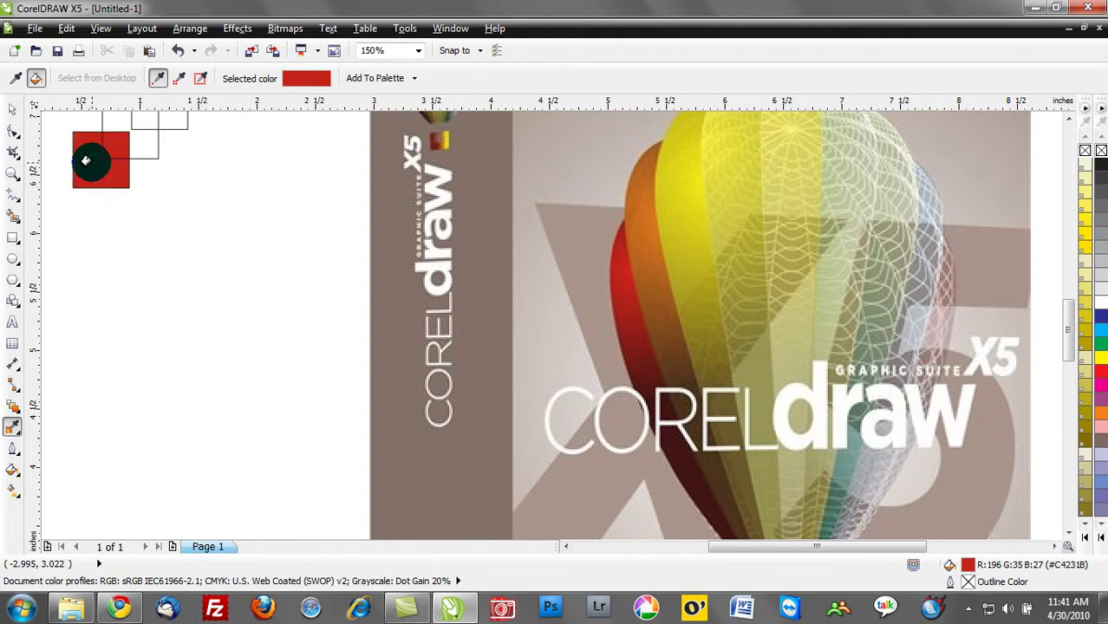
Add the sampled red to the Document Palette.
left_click(417, 80)
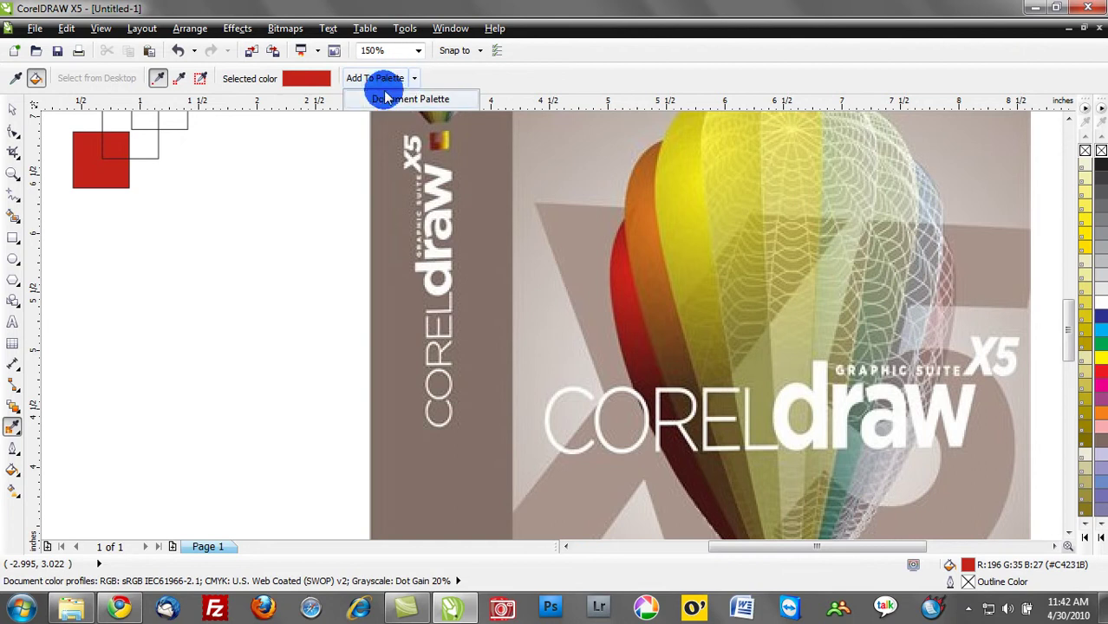
left_click(378, 80)
left_click(377, 80)
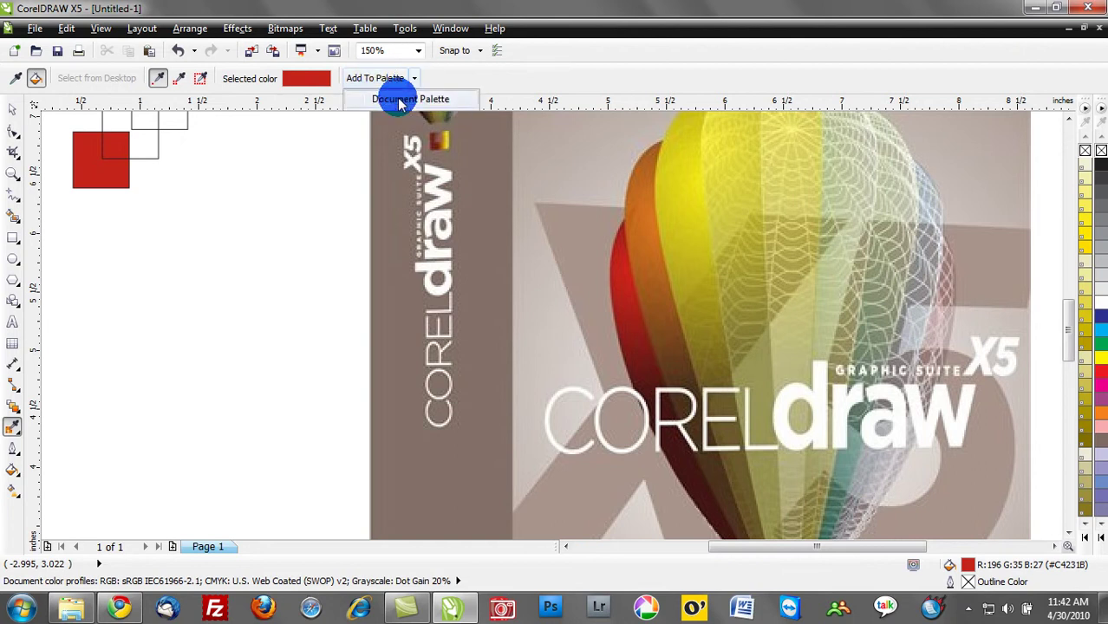
left_click(398, 100)
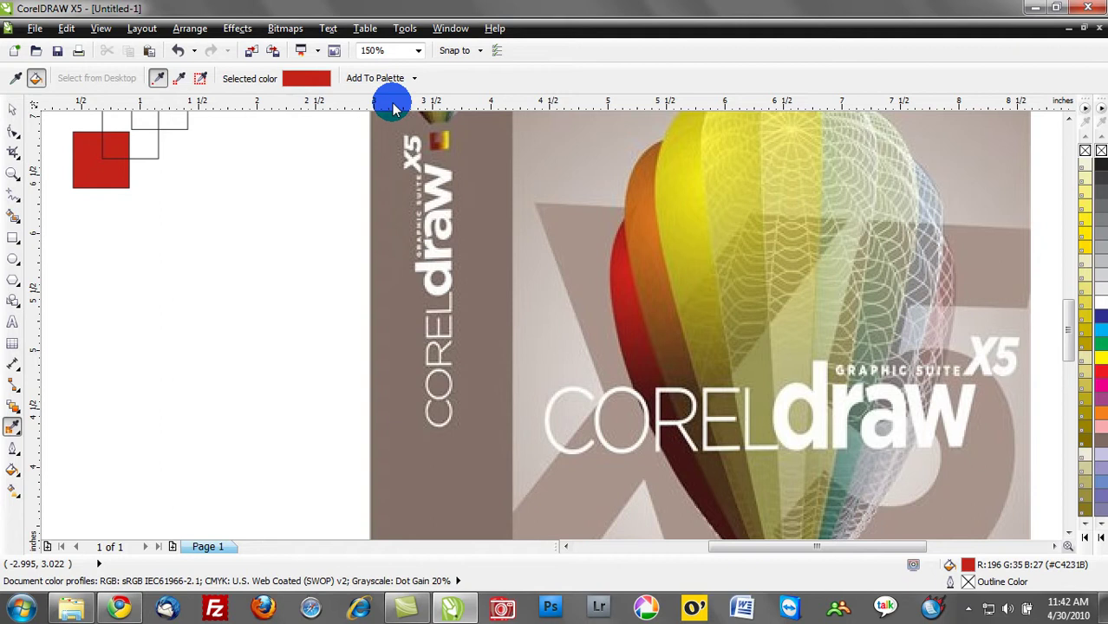
Find the Document Palette under Window > Color Palettes.
left_click(442, 28)
mouse_move(416, 32)
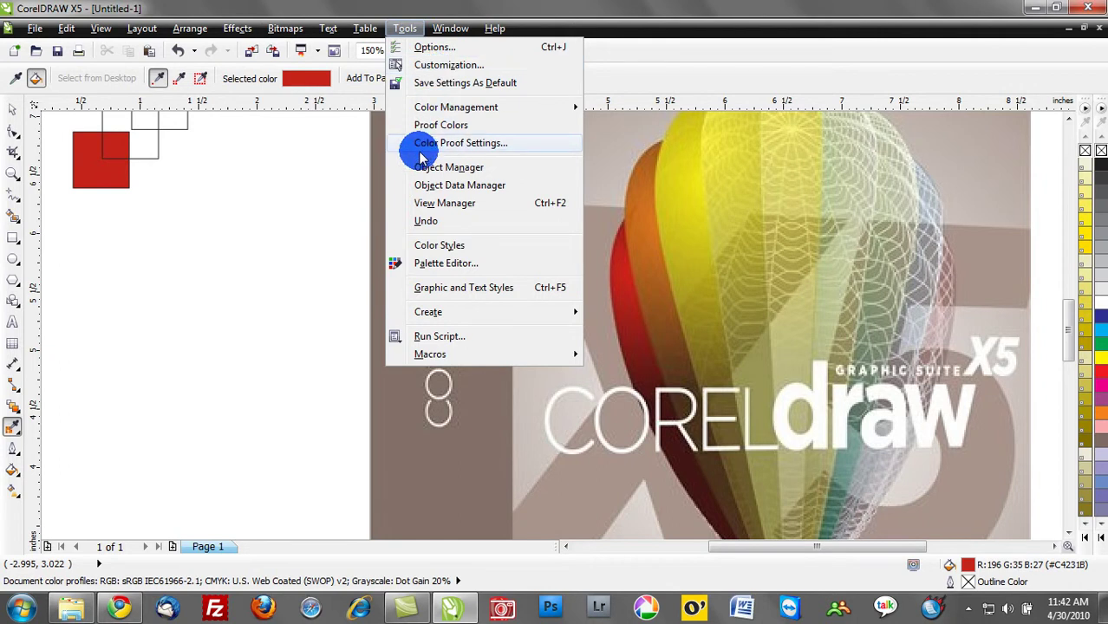
mouse_move(460, 26)
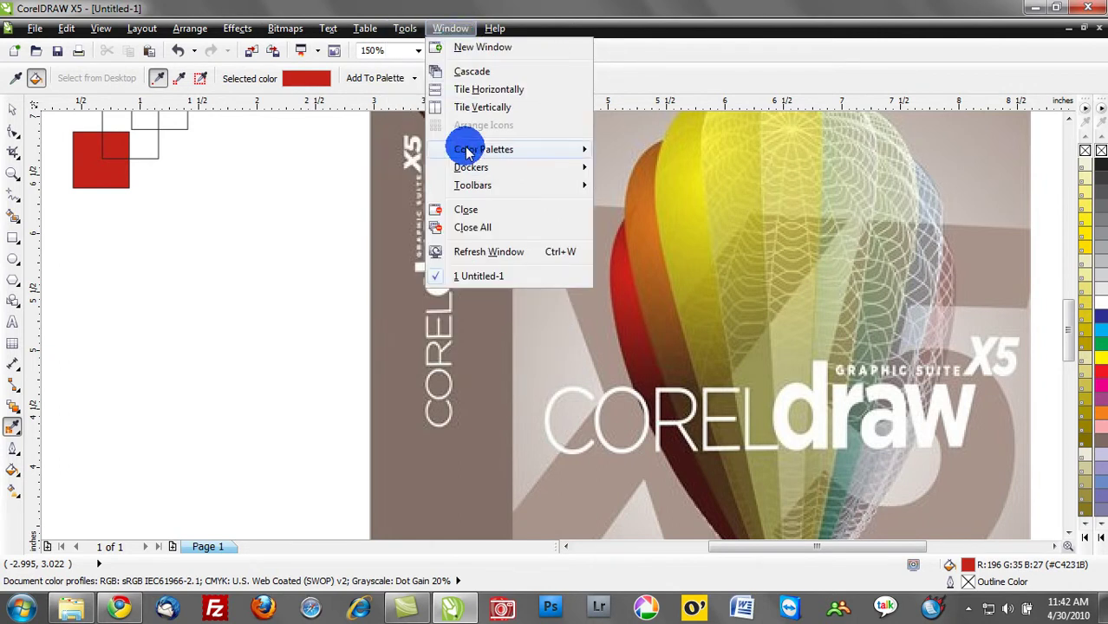
mouse_move(473, 151)
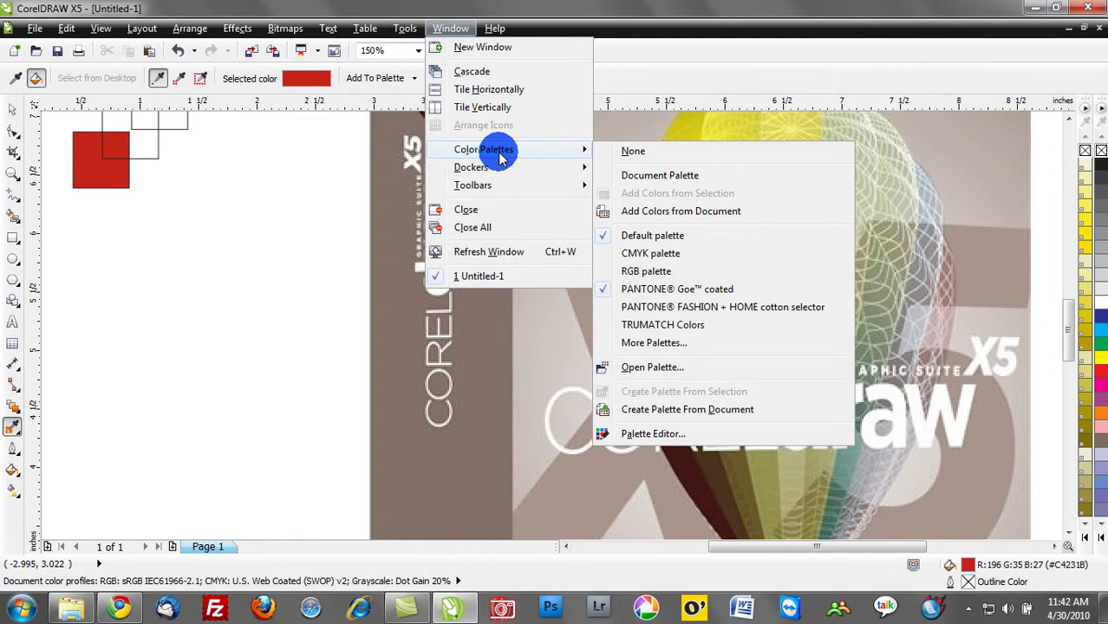
Show the Document Palette as a floating panel and position it beside the squares.
left_click(654, 180)
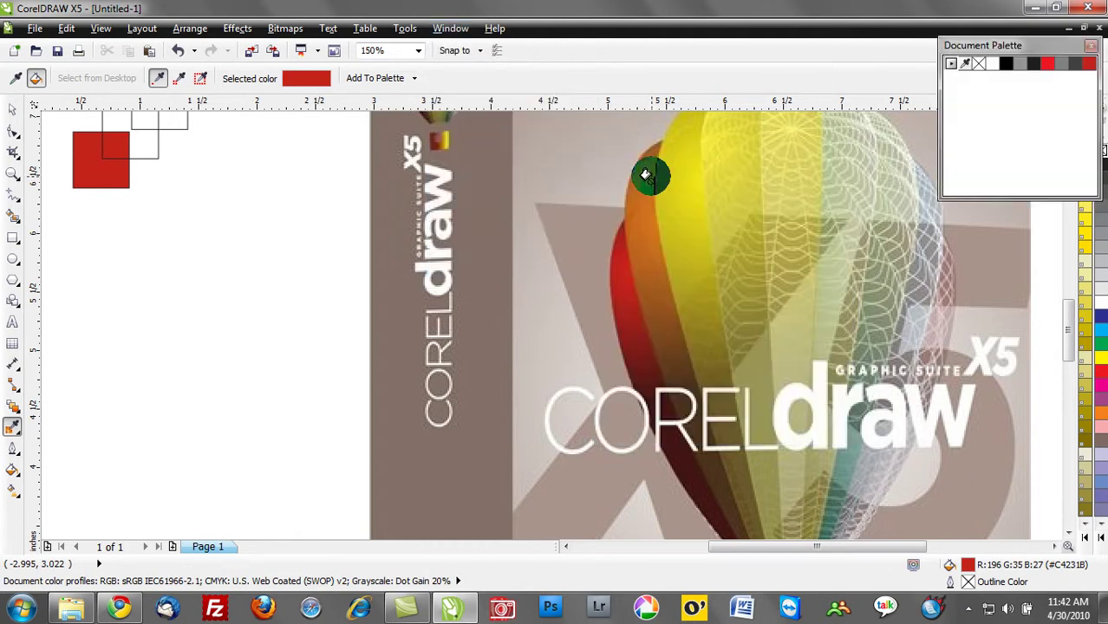
left_click_drag(1051, 59, 153, 238)
left_click_drag(153, 173, 105, 263)
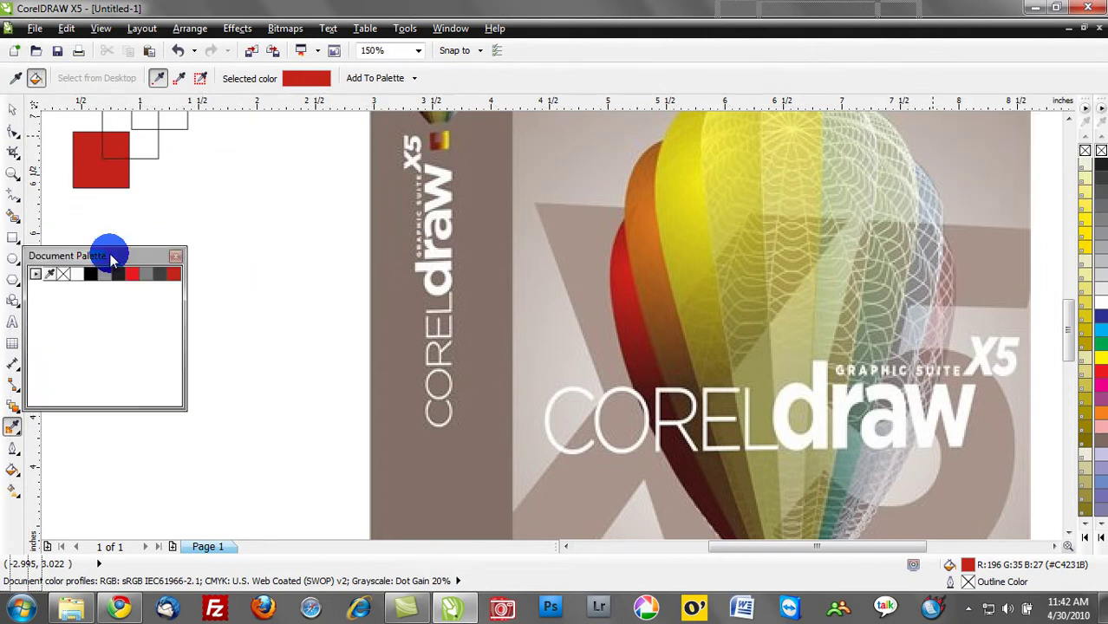
Sample yellow and blue-grey from the balloon and fill the second and third squares.
left_click(15, 78)
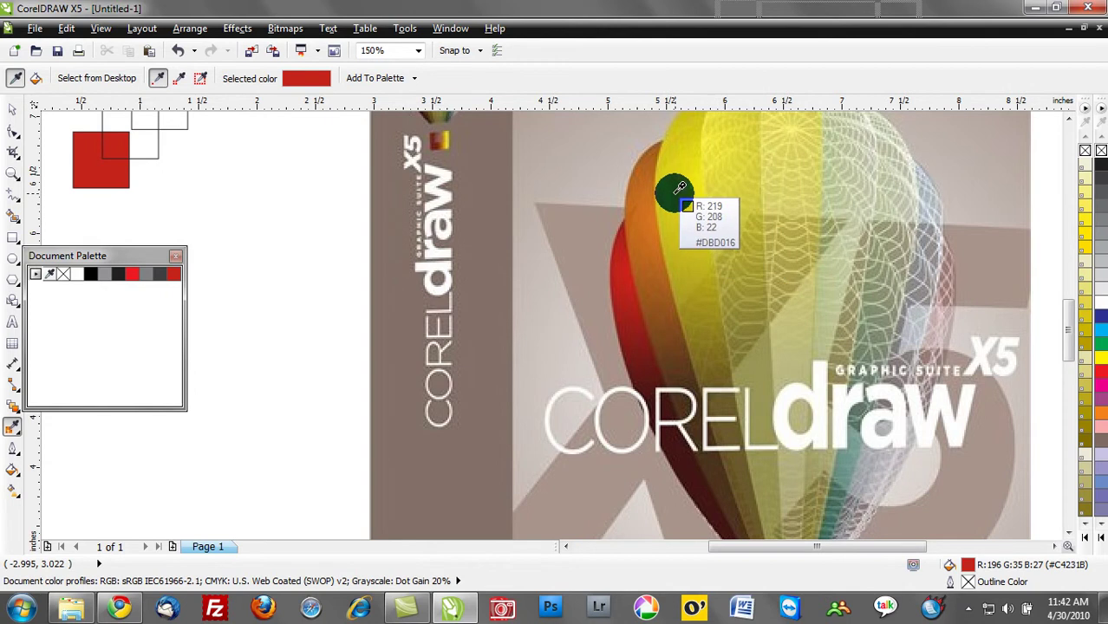
left_click(679, 188)
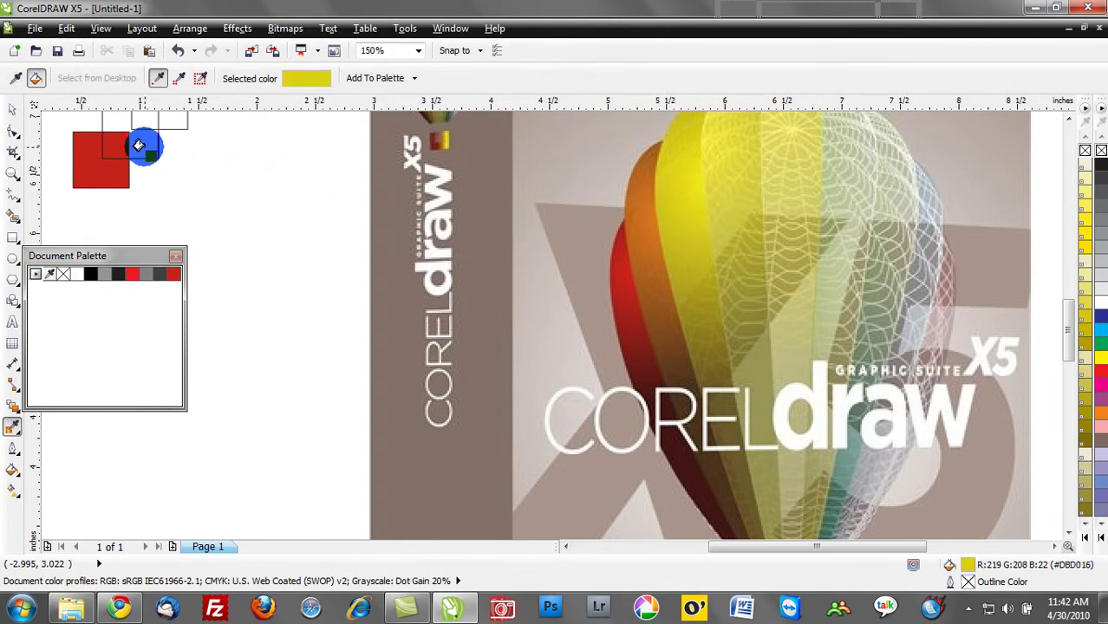
left_click(138, 146)
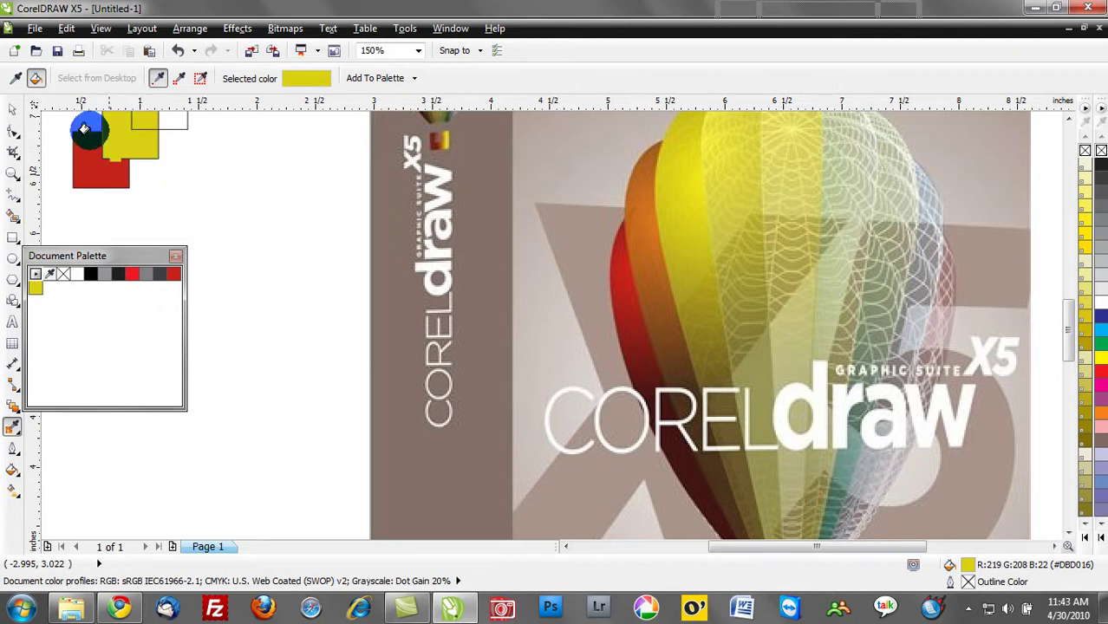
left_click(18, 79)
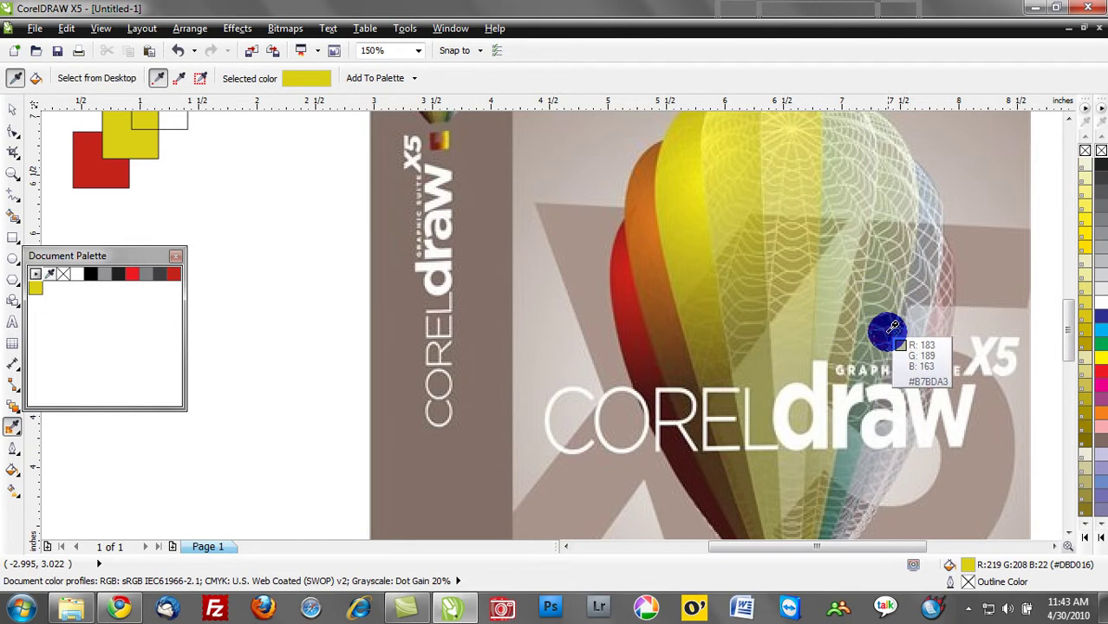
left_click(848, 457)
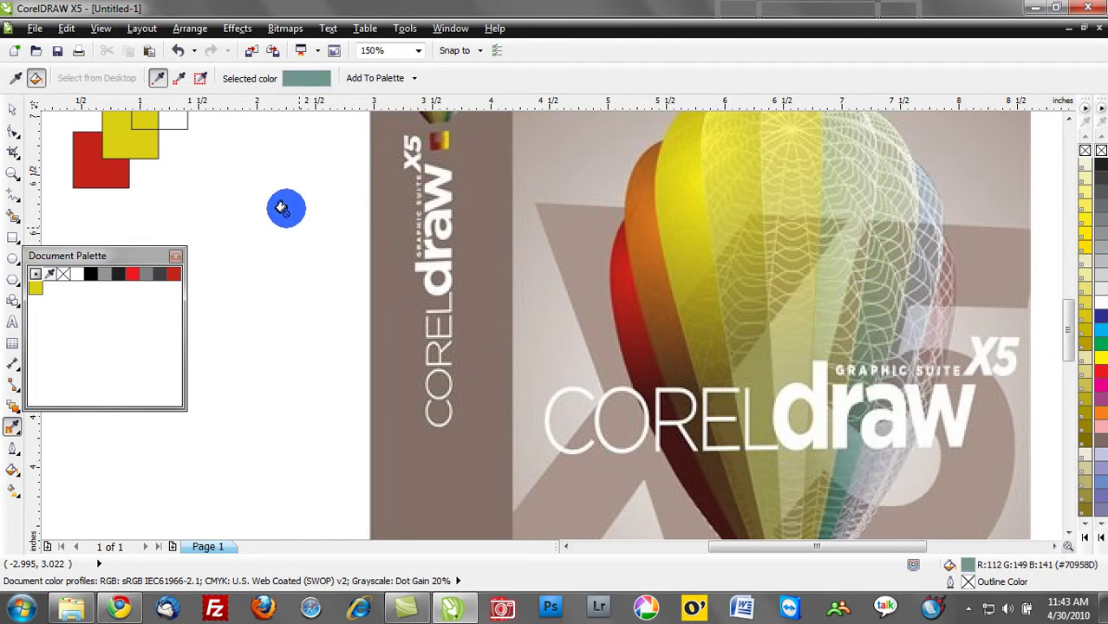
left_click(173, 123)
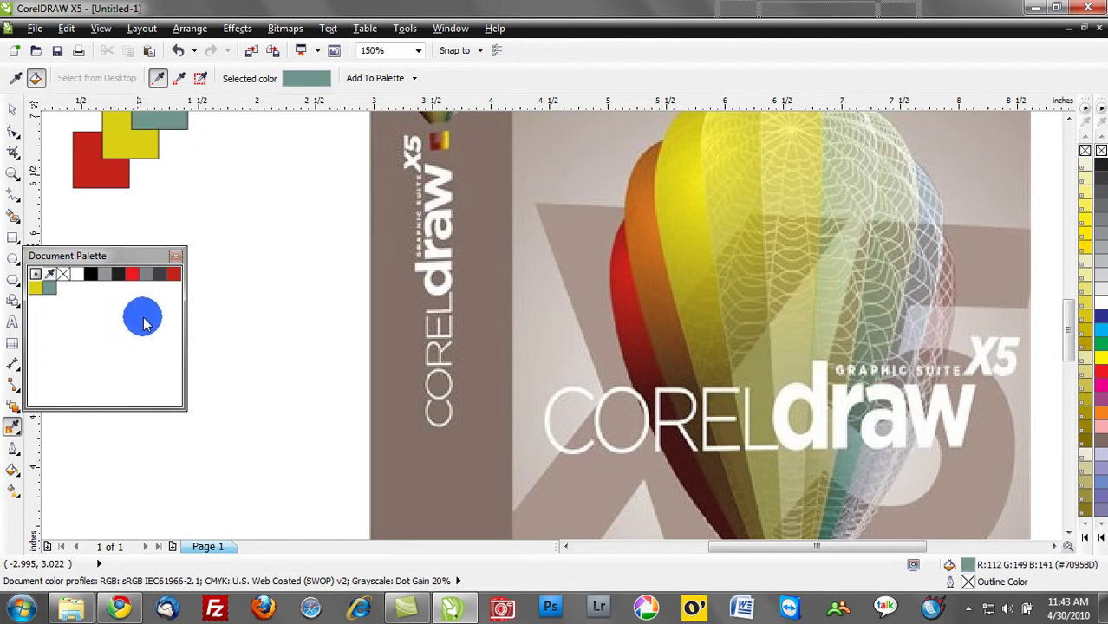
Sample mauve #C4A6A4 and olive #978948 and fill the fourth and top squares.
key("F3")
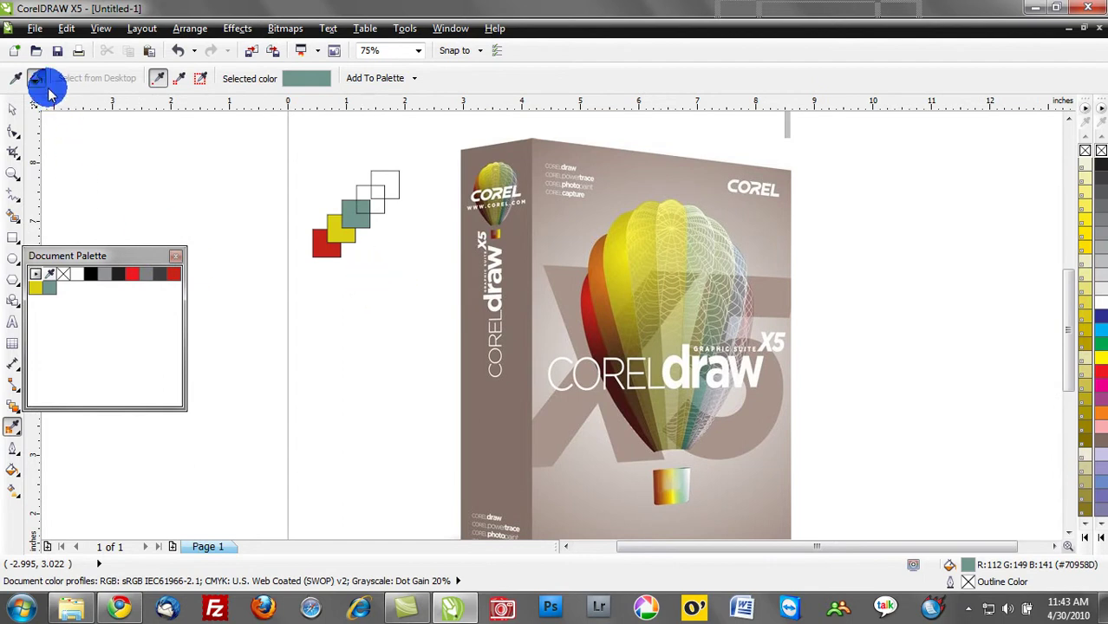
left_click(15, 78)
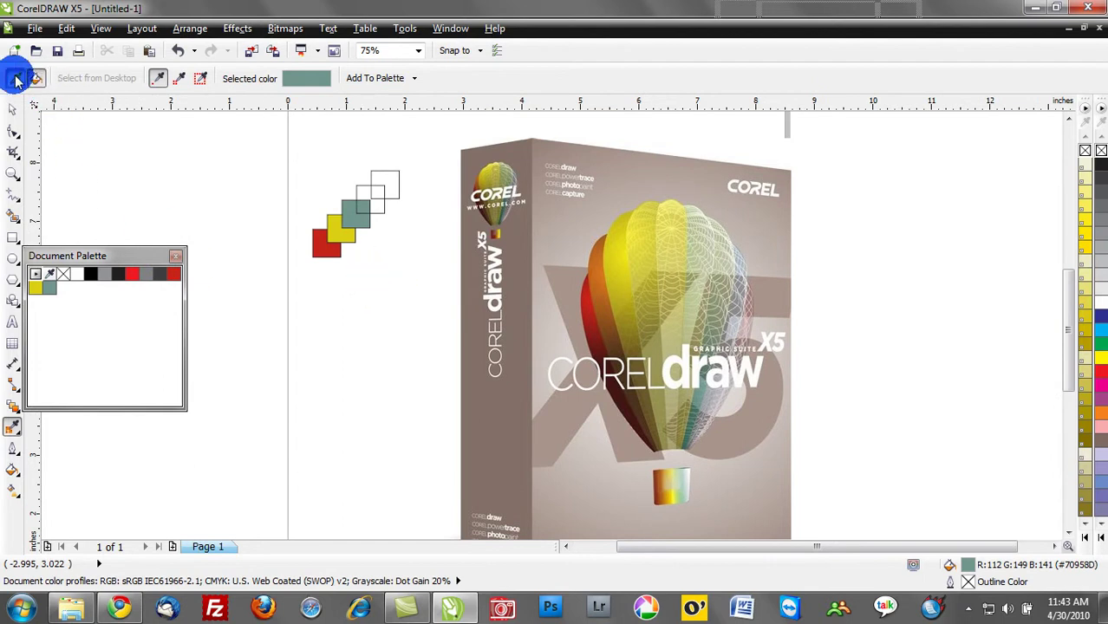
left_click(751, 297)
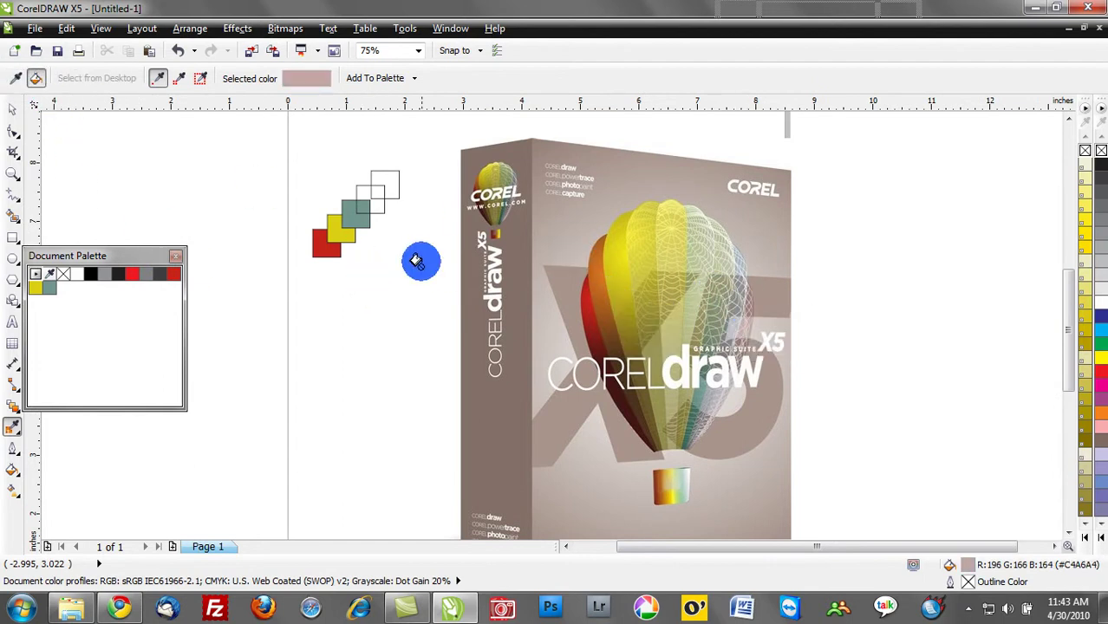
left_click(368, 200)
left_click(14, 78)
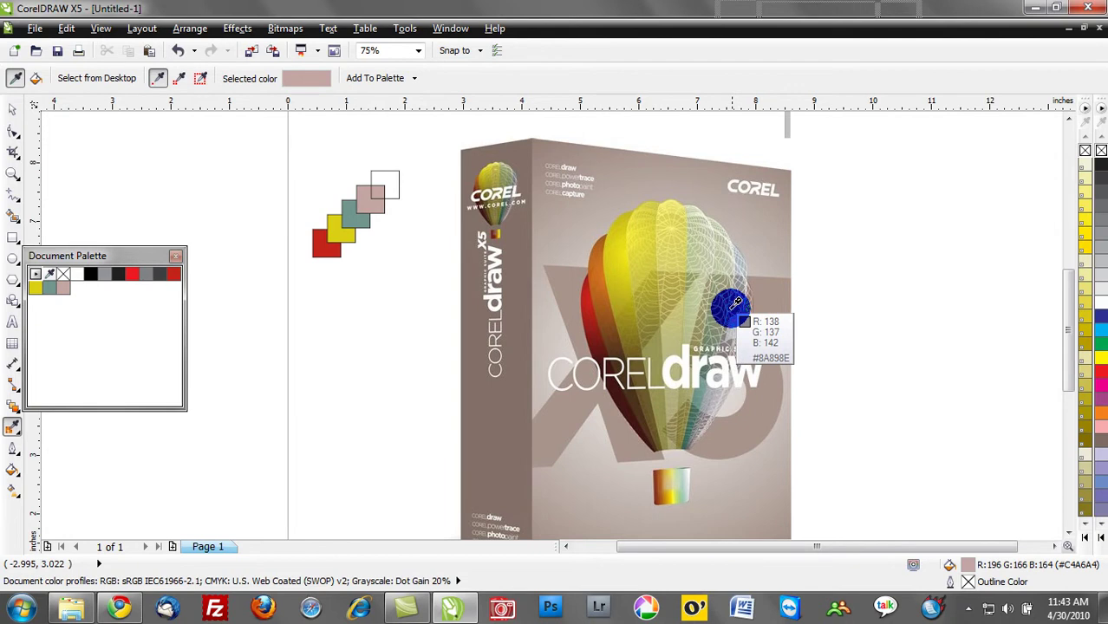
left_click(685, 418)
left_click(392, 189)
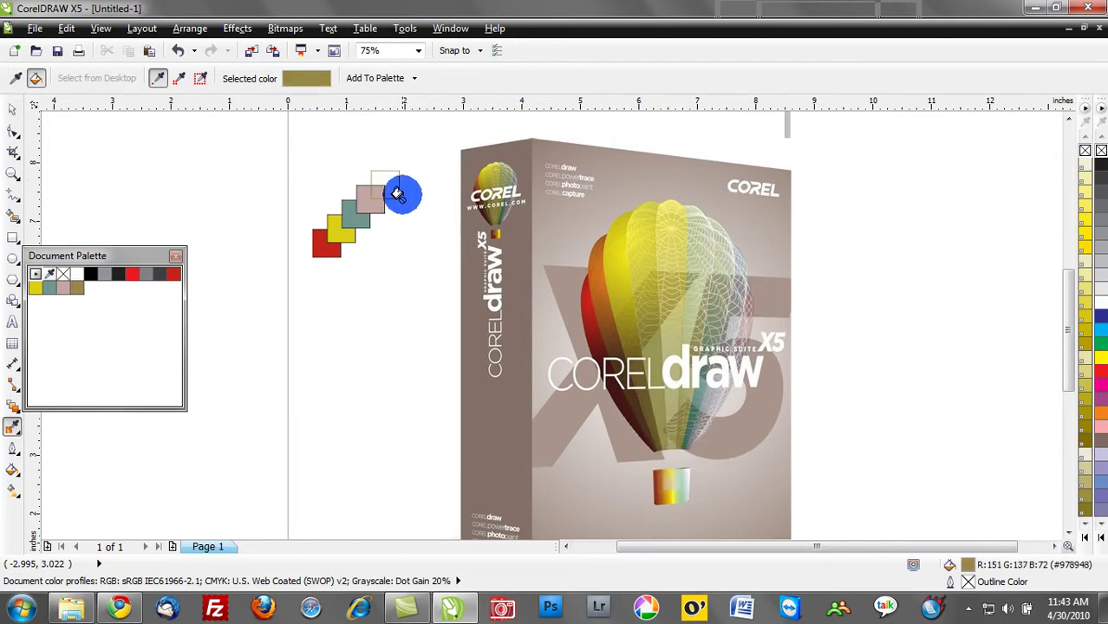
left_click(397, 192)
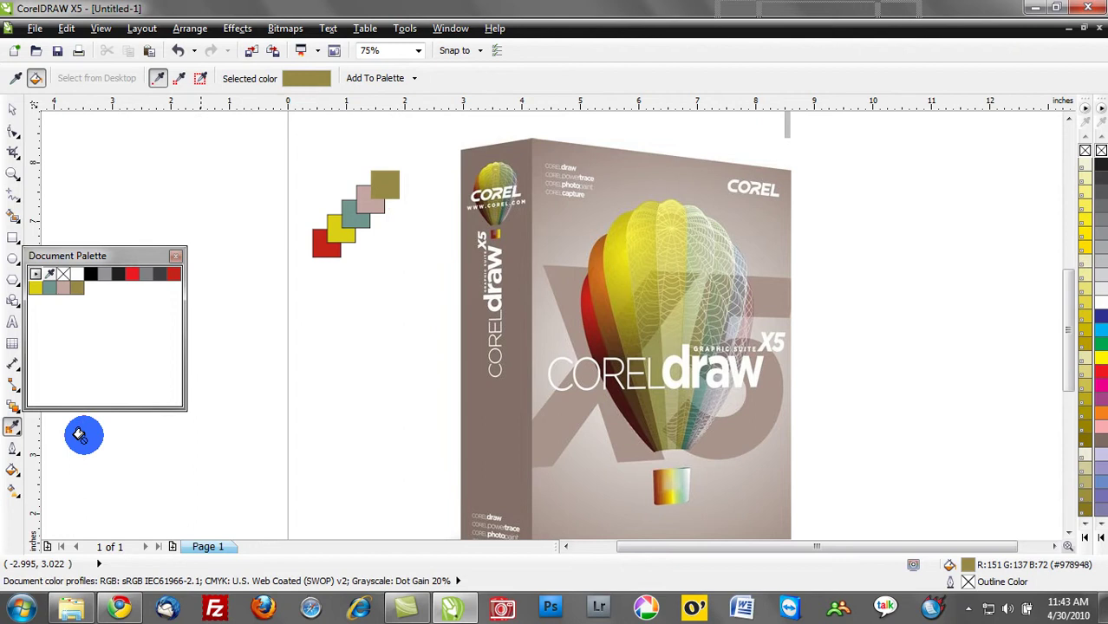
Move the Document Palette up beside the squares.
left_click(14, 108)
left_click_drag(549, 246, 560, 235)
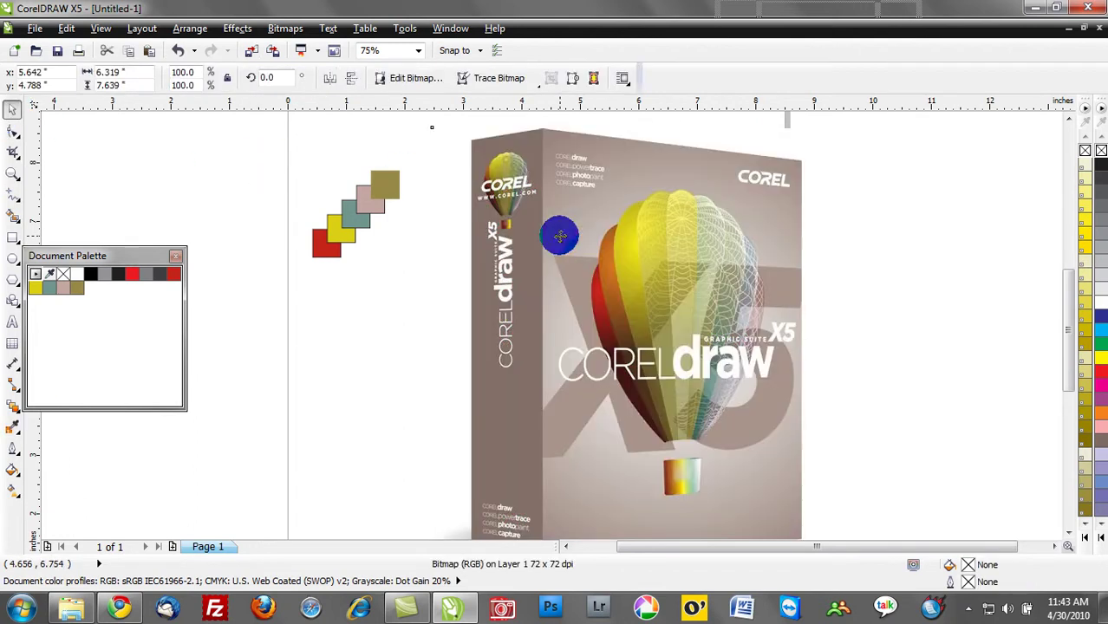
left_click(407, 313)
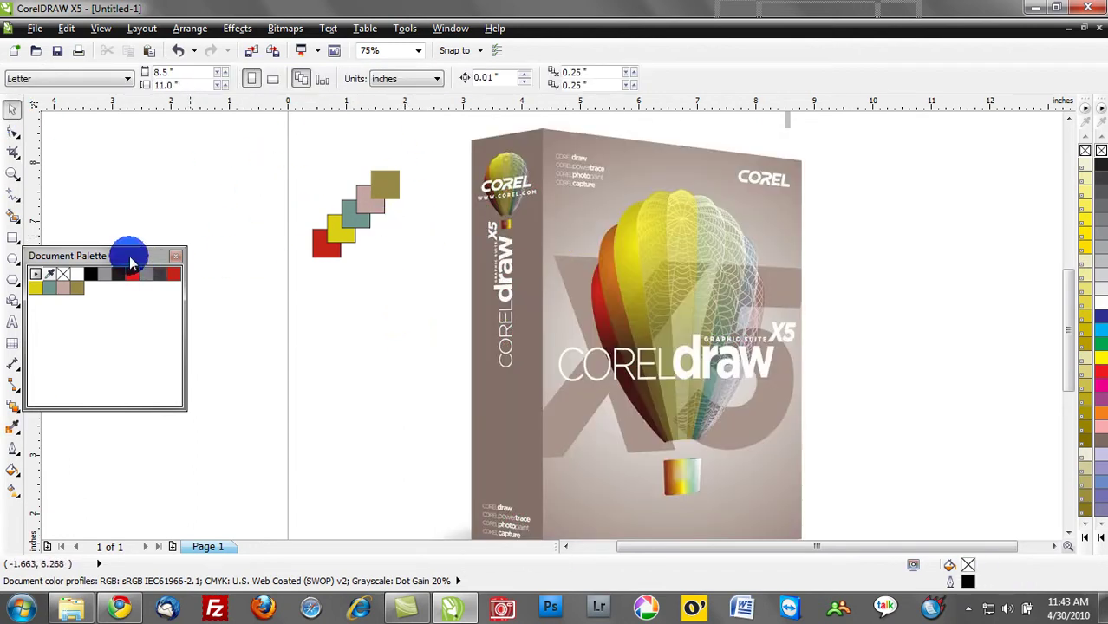
left_click_drag(130, 260, 148, 208)
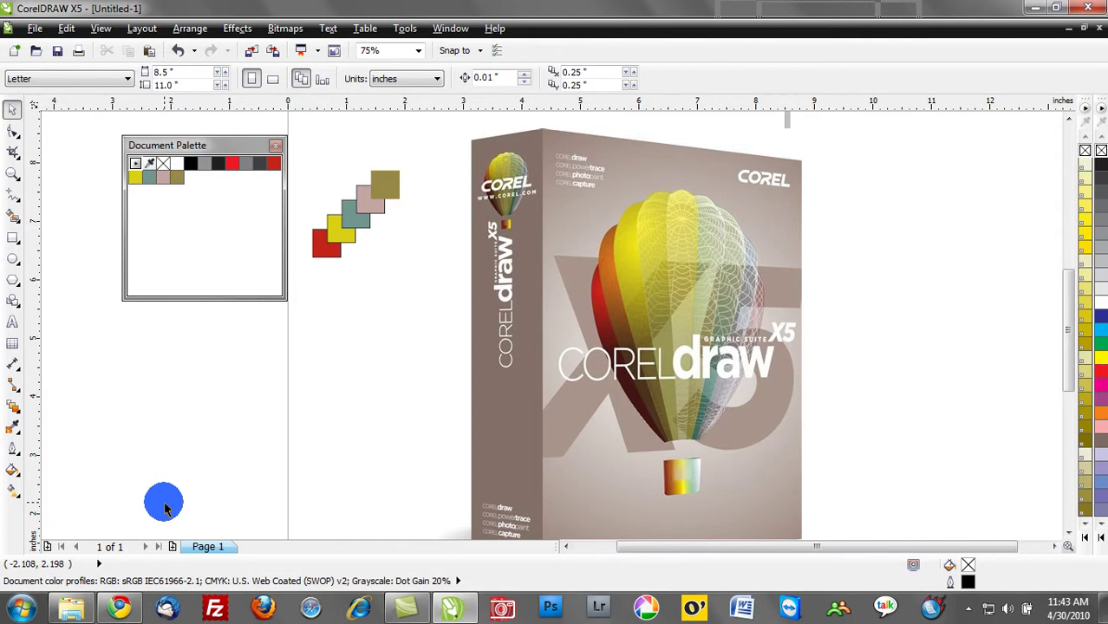
Delete the reference box image and refill the top square yellow from the Document Palette.
left_click(589, 358)
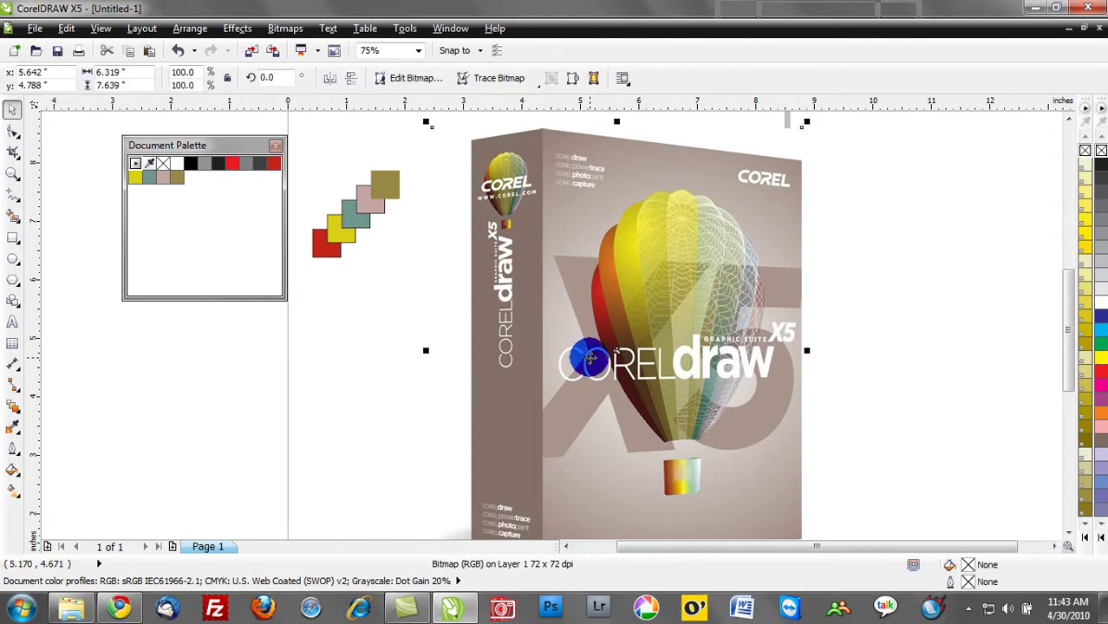
key("Delete")
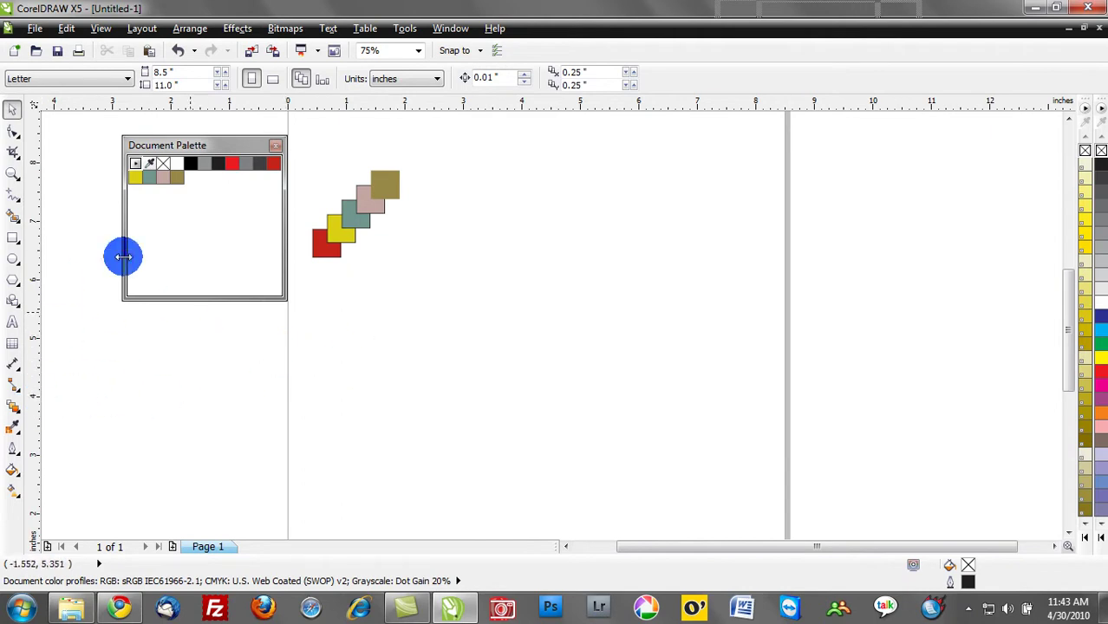
mouse_move(147, 176)
left_mouse_down()
mouse_move(217, 226)
mouse_move(329, 244)
mouse_move(377, 193)
left_mouse_up()
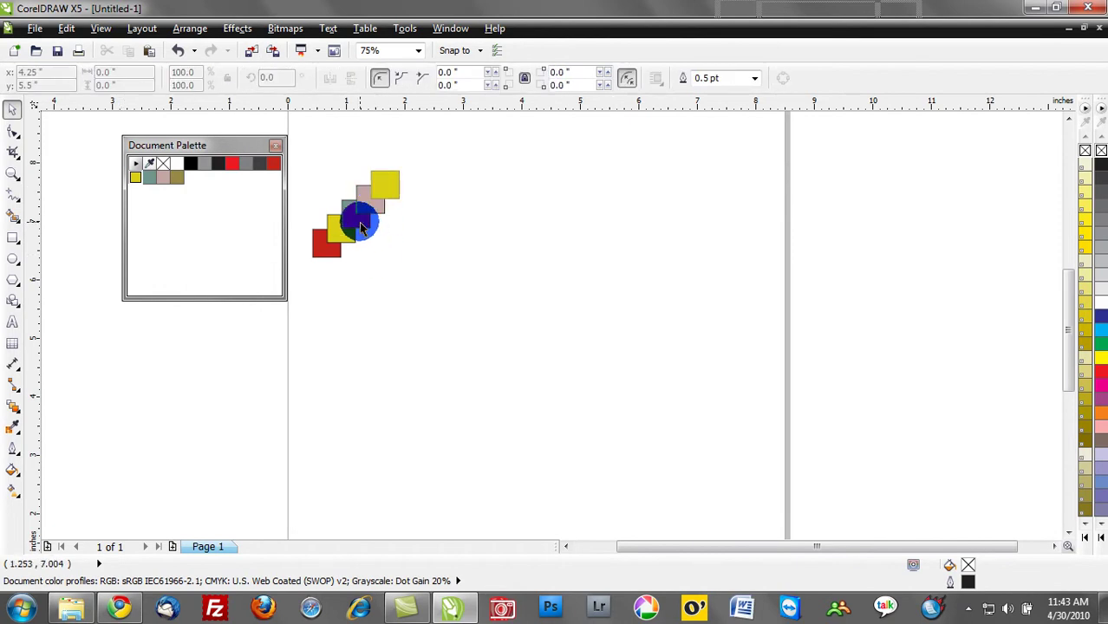
left_click(357, 218)
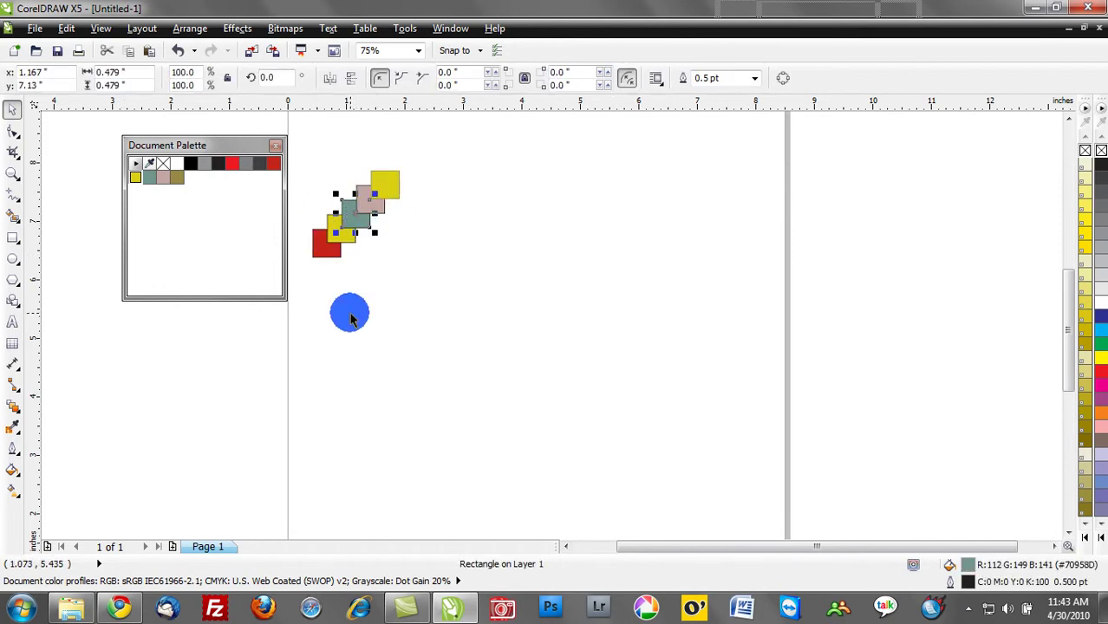